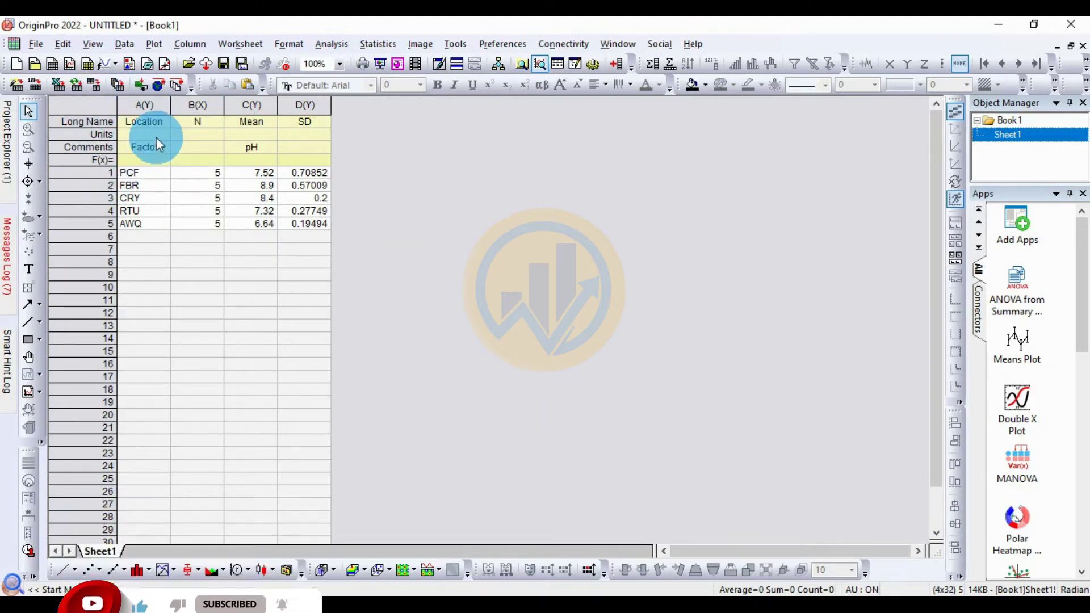
Highlight the Location names and the N, mean and SD values in the worksheet.
click(155, 122)
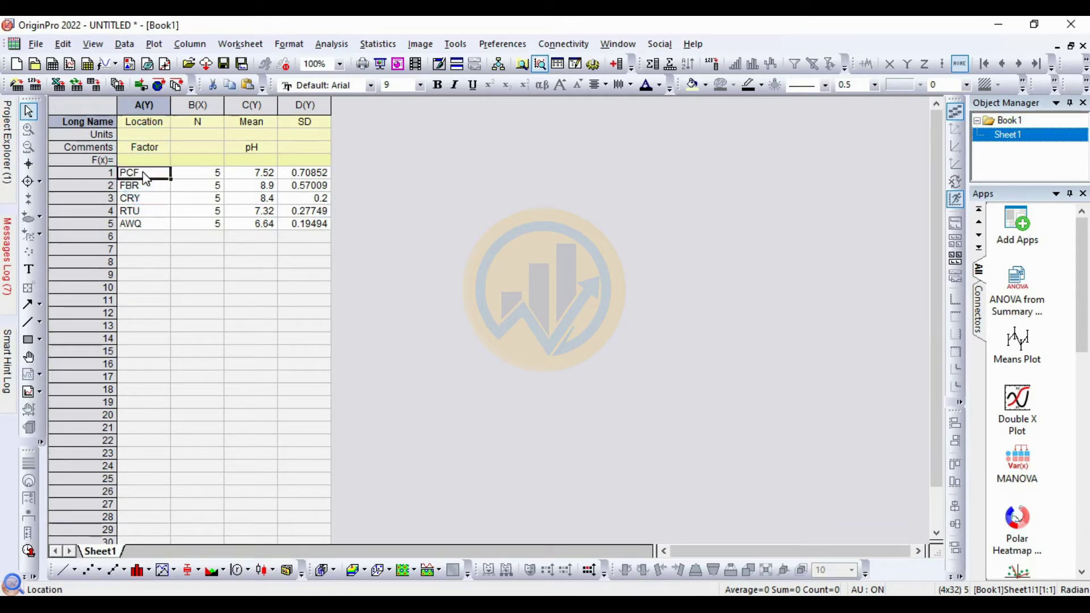
drag(143, 173, 144, 221)
click(453, 279)
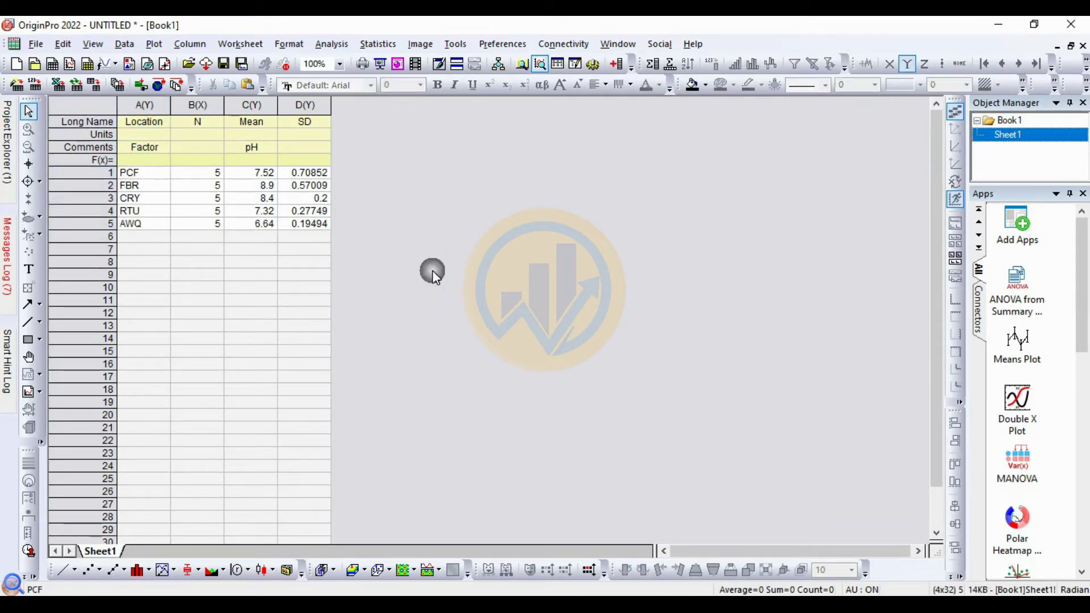
click(217, 148)
drag(213, 175, 220, 228)
click(462, 263)
click(263, 176)
drag(263, 176, 251, 227)
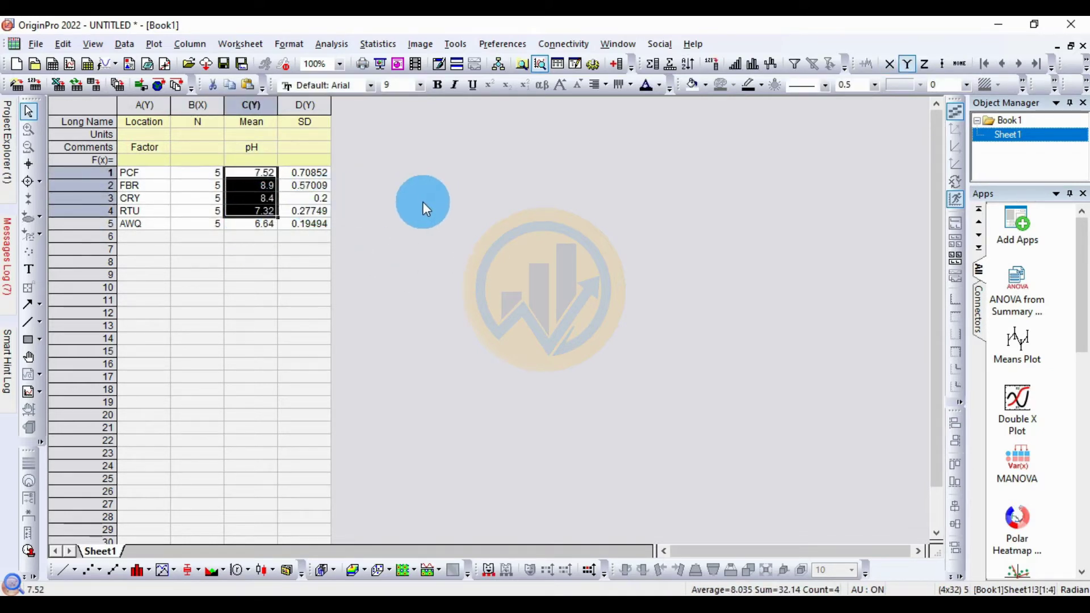
drag(314, 170, 307, 212)
click(426, 235)
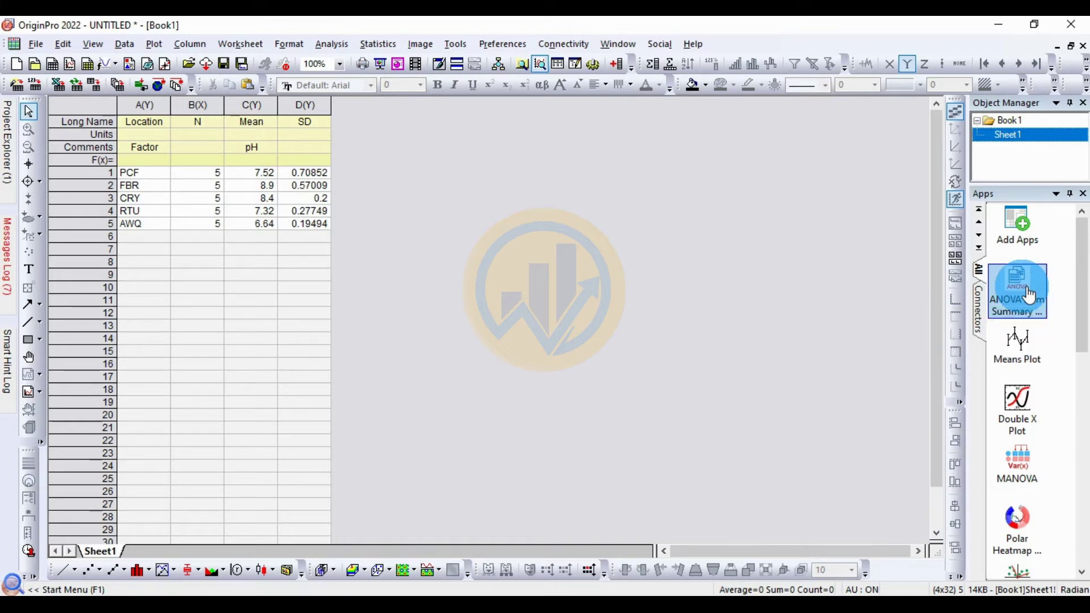
Download anovaSmry.opx from the ANOVA from Summary Data app page to the Desktop, replacing the old copy.
click(559, 595)
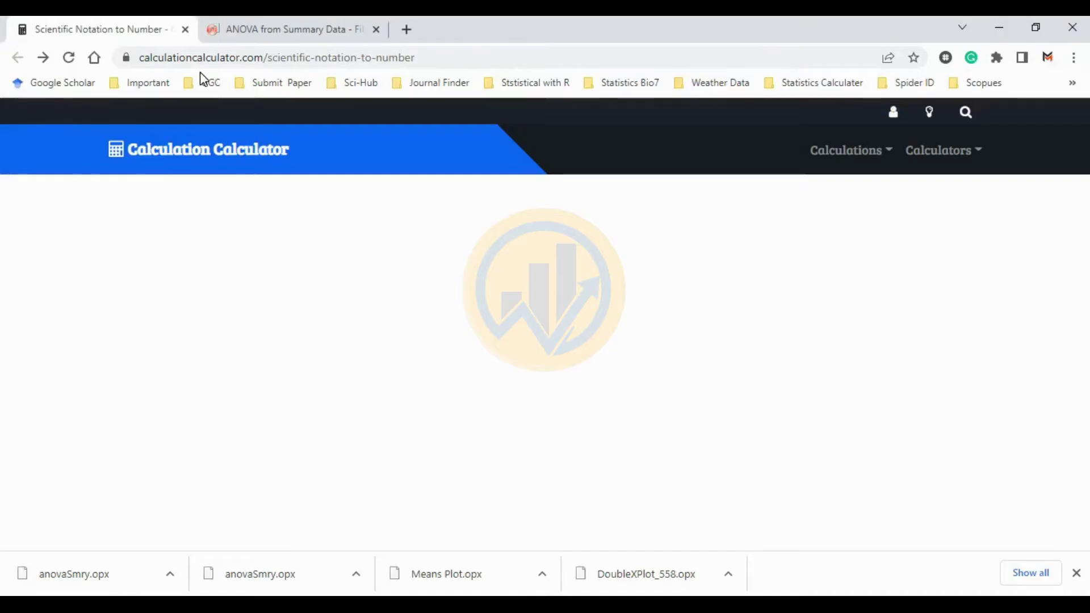
click(266, 40)
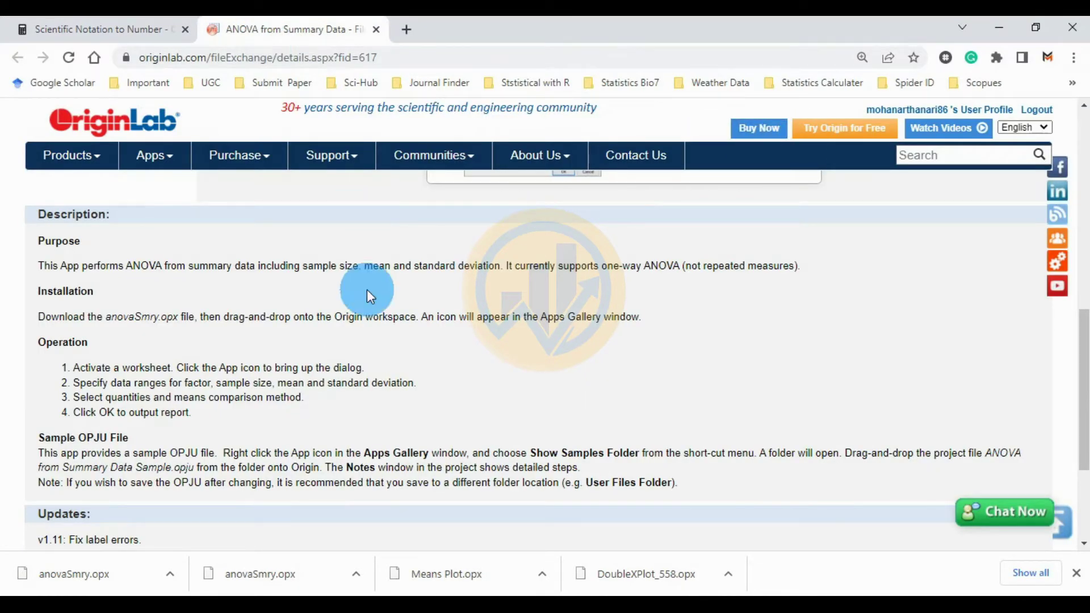
scroll(367, 290, up, 6)
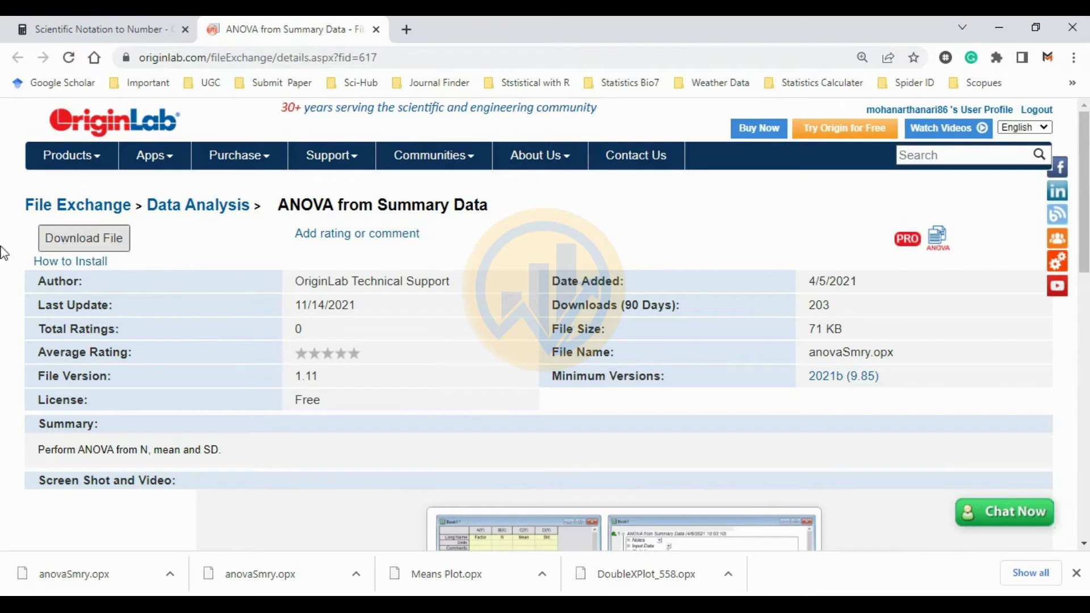
drag(306, 208, 484, 214)
click(71, 242)
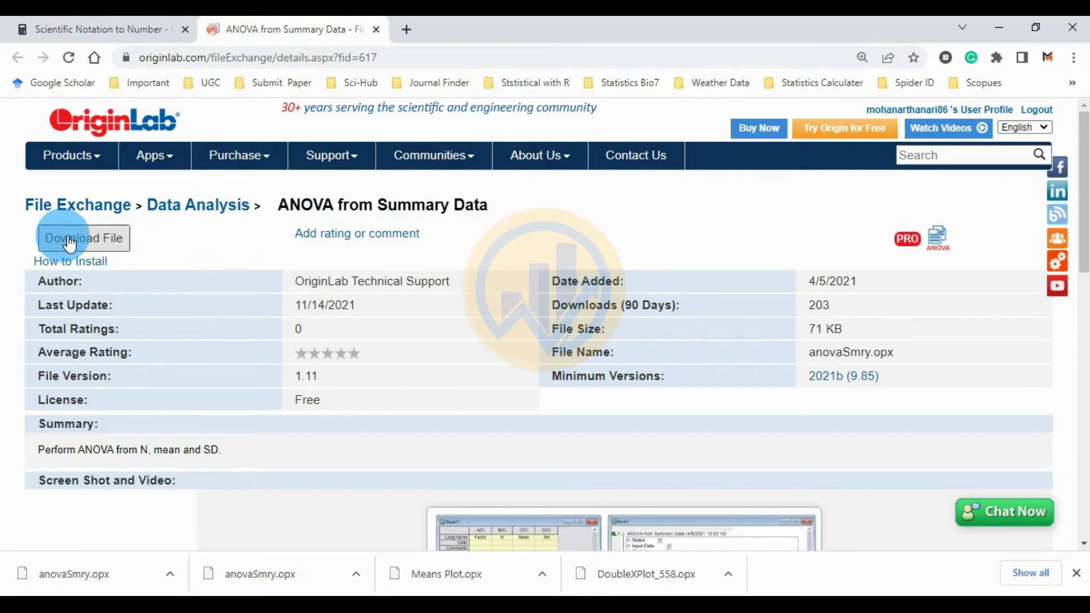
click(70, 243)
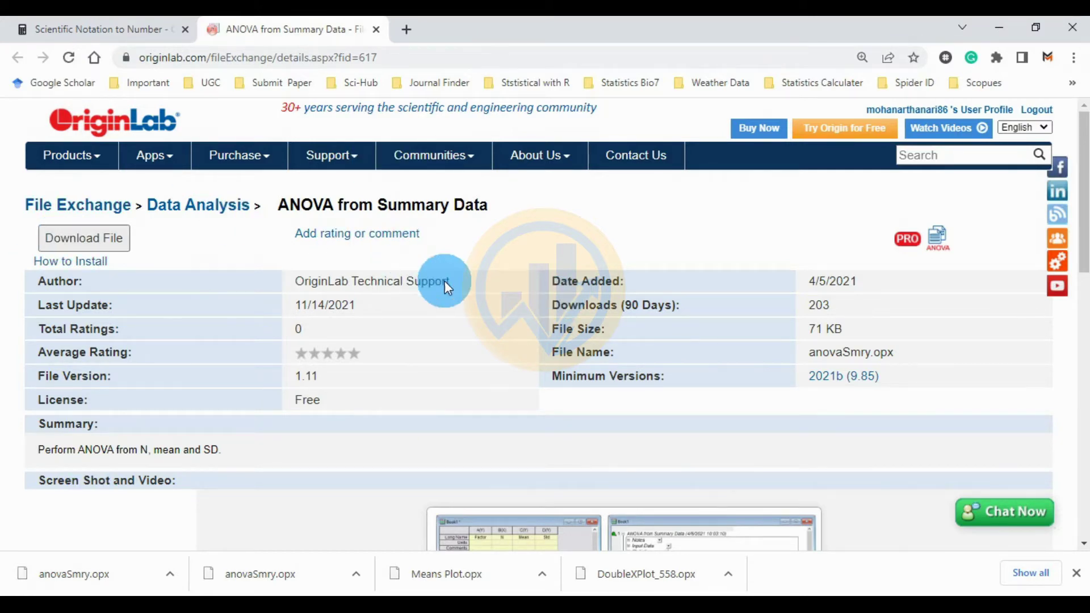
click(208, 234)
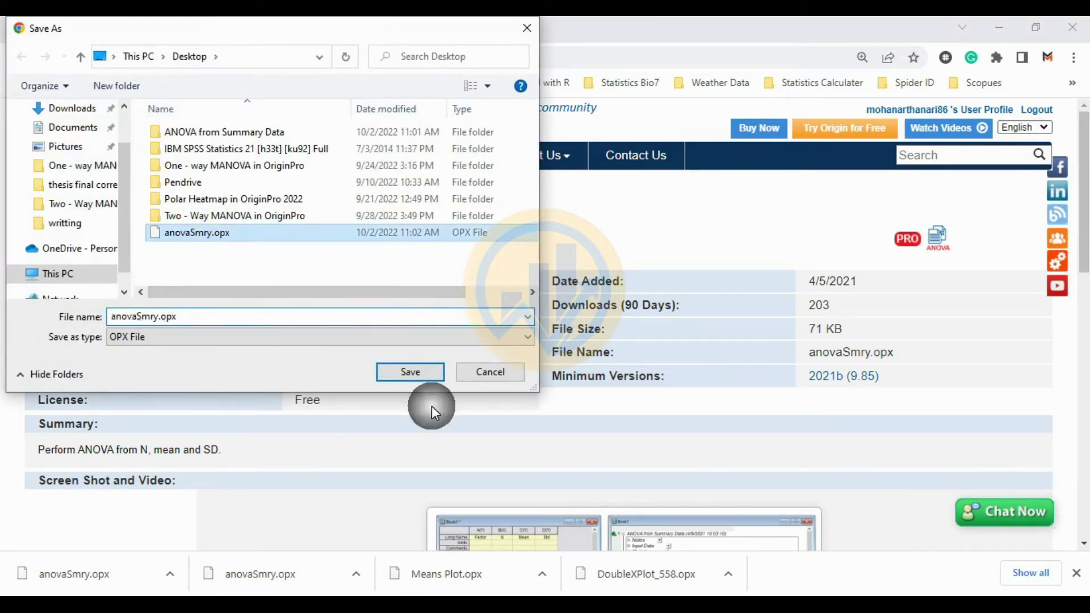
click(422, 371)
click(590, 317)
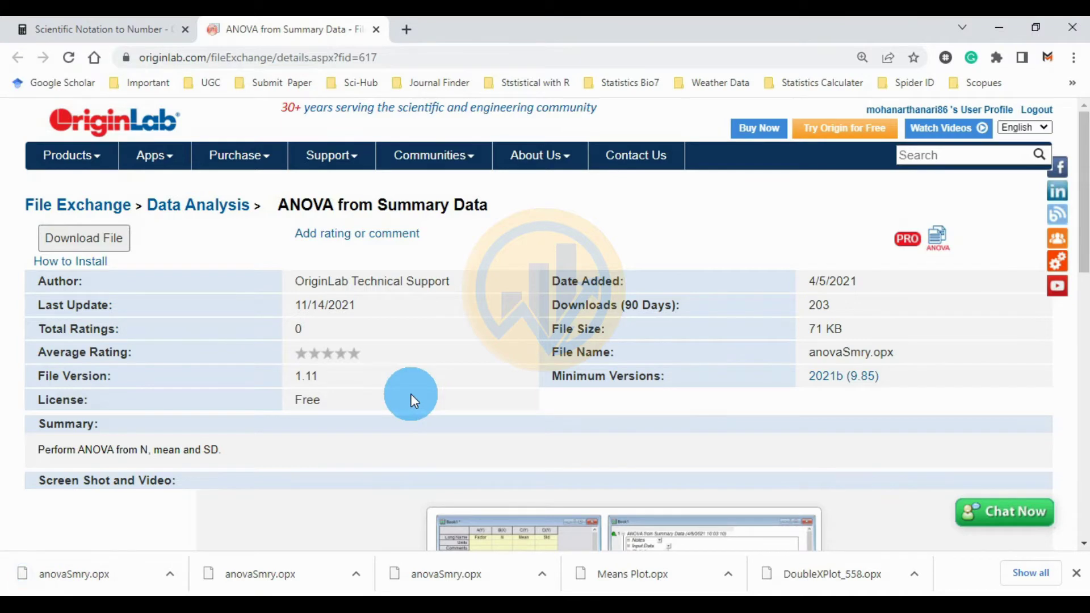
Scroll down to the drag-and-drop installation instruction on the app page.
scroll(411, 394, down, 5)
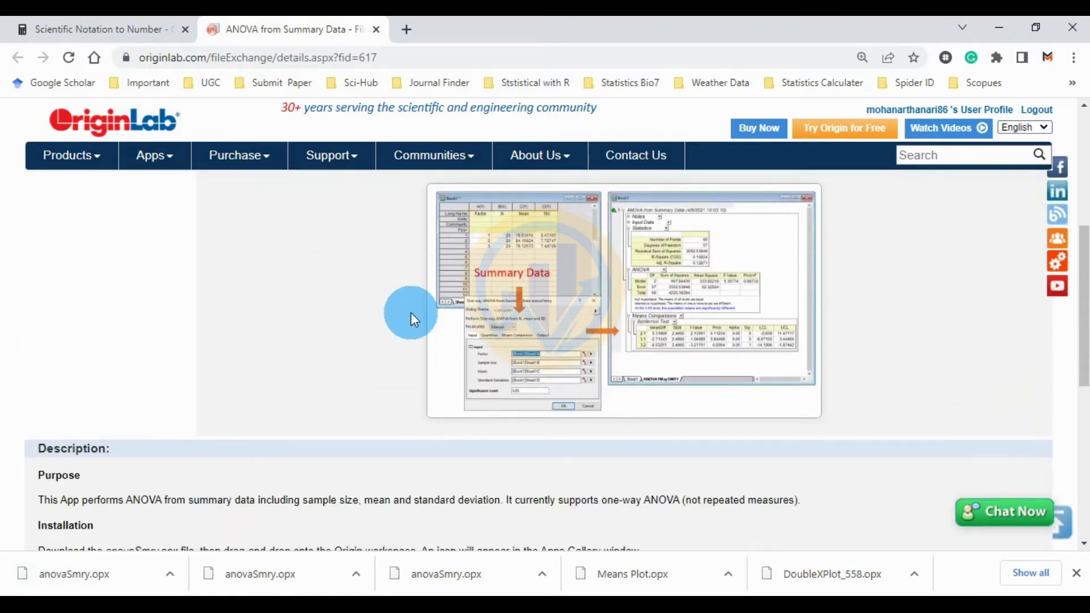
scroll(411, 312, down, 3)
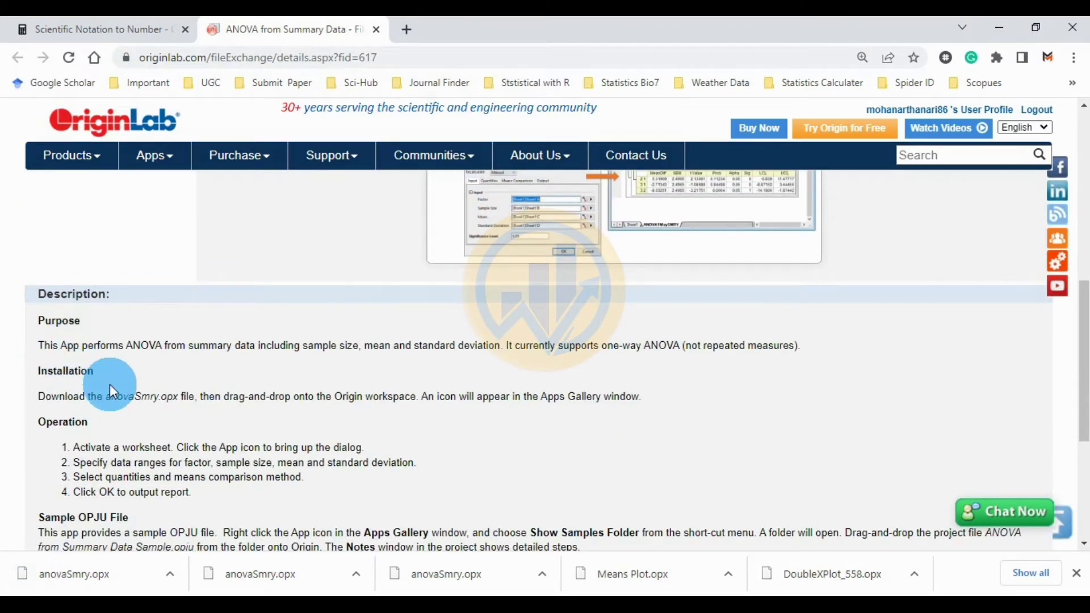
drag(45, 396, 466, 408)
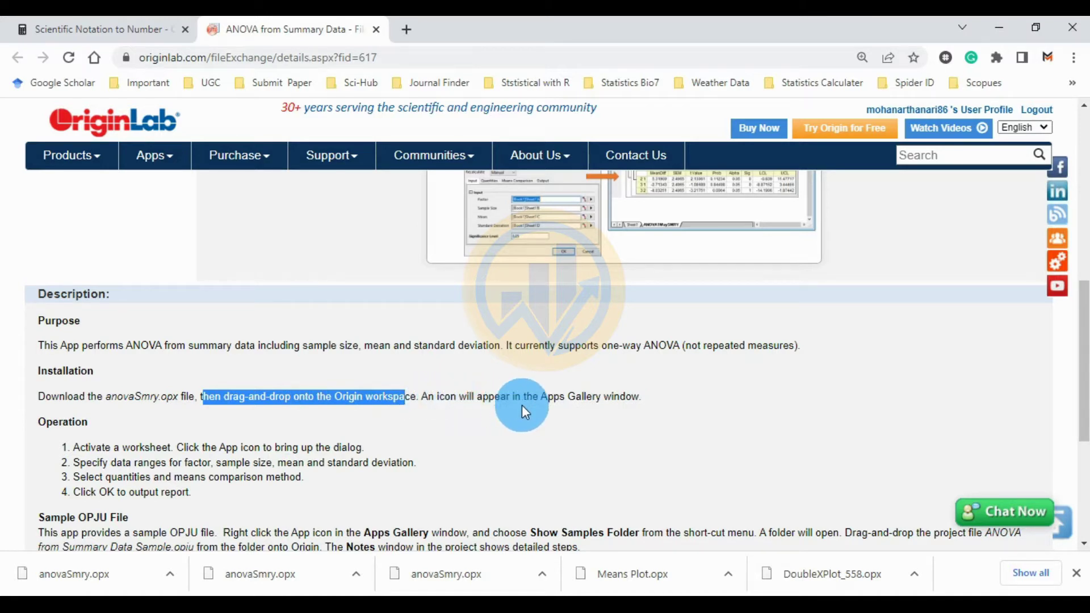
Drag anovaSmry.opx from the desktop into OriginPro, confirm reinstalling, and maximize the window.
click(1001, 26)
click(1034, 26)
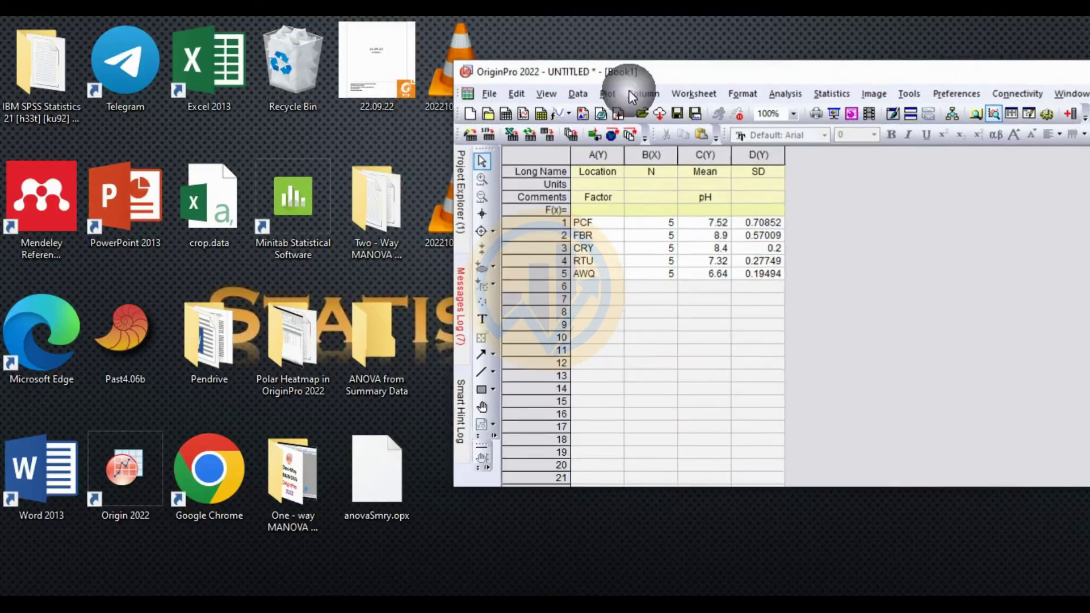
drag(637, 78, 681, 71)
drag(423, 463, 925, 277)
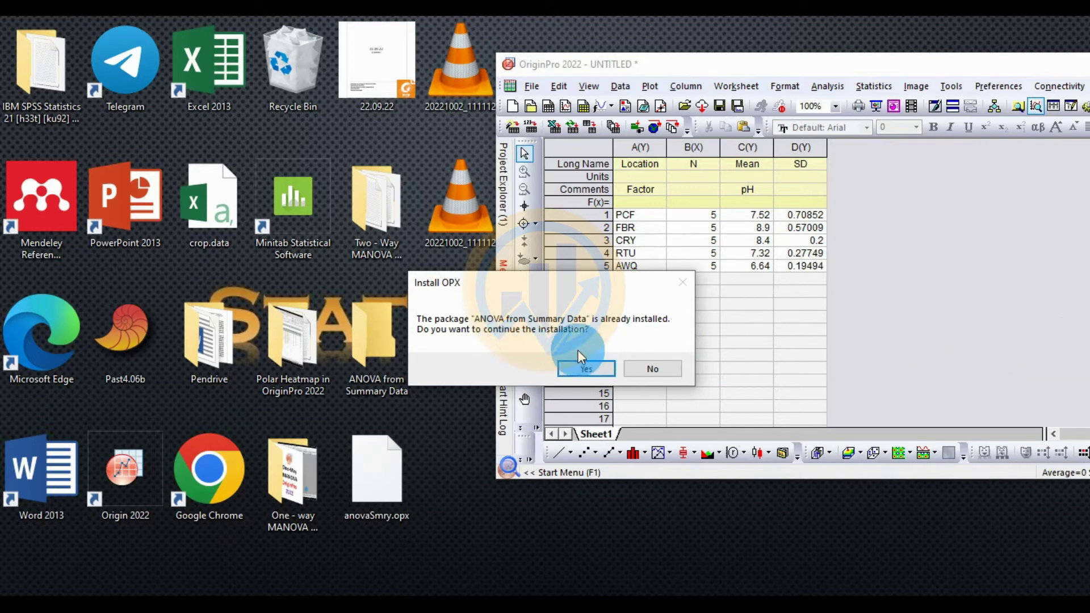
click(587, 370)
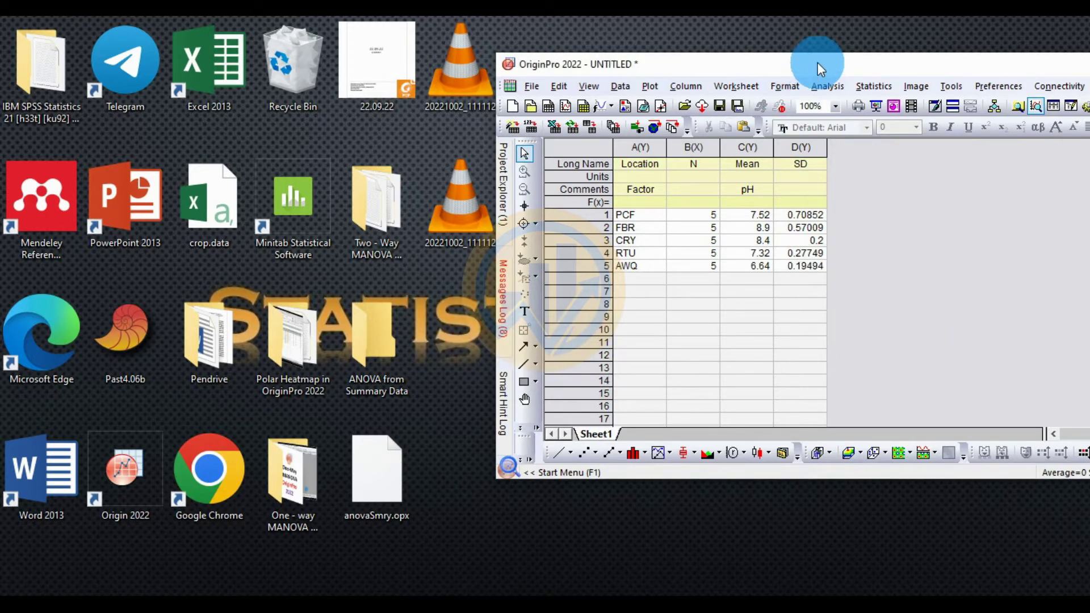
double_click(818, 62)
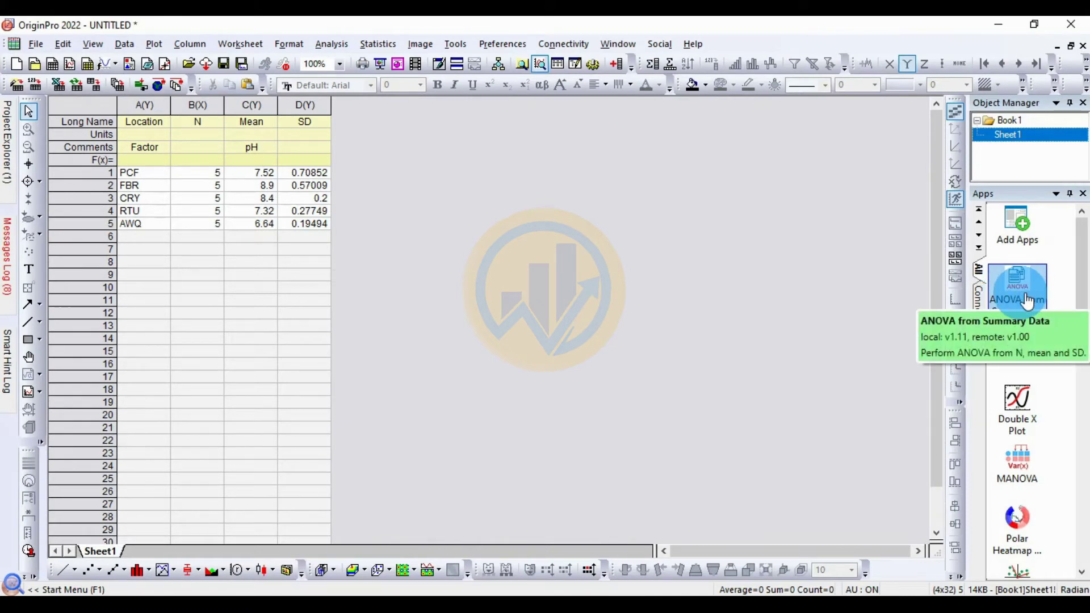
Launch the ANOVA from Summary Data app and choose Location as factor and N as sample size.
click(1022, 294)
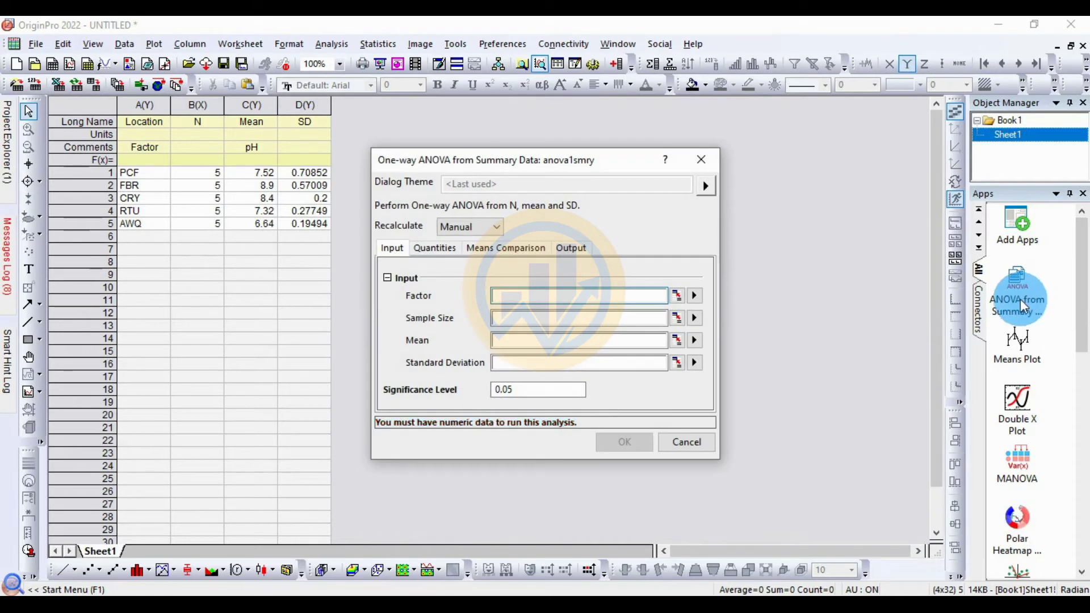
drag(493, 159, 439, 144)
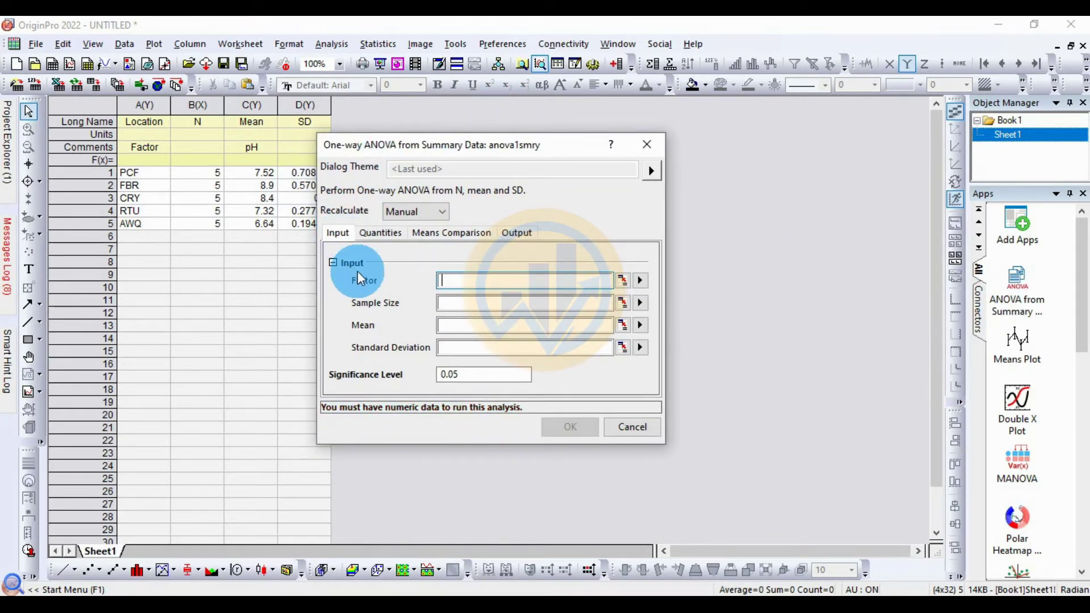
click(643, 284)
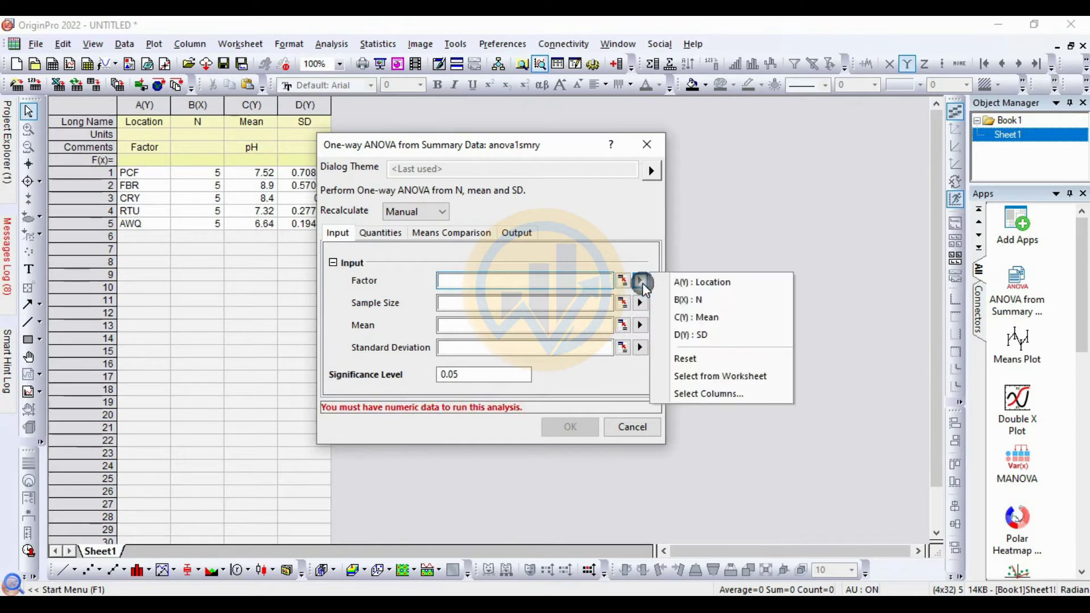
click(725, 284)
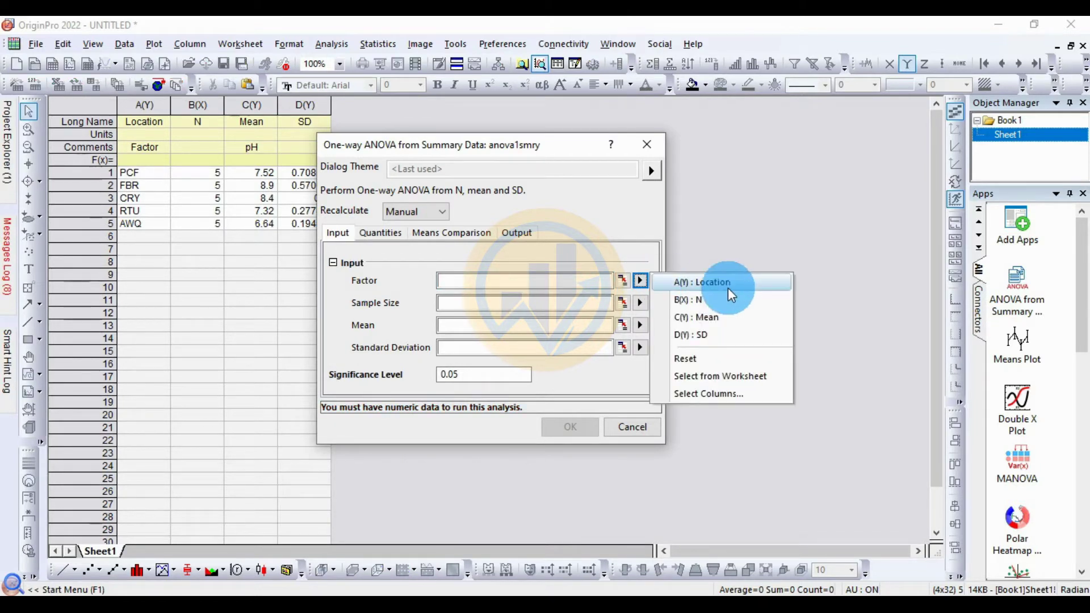
click(641, 303)
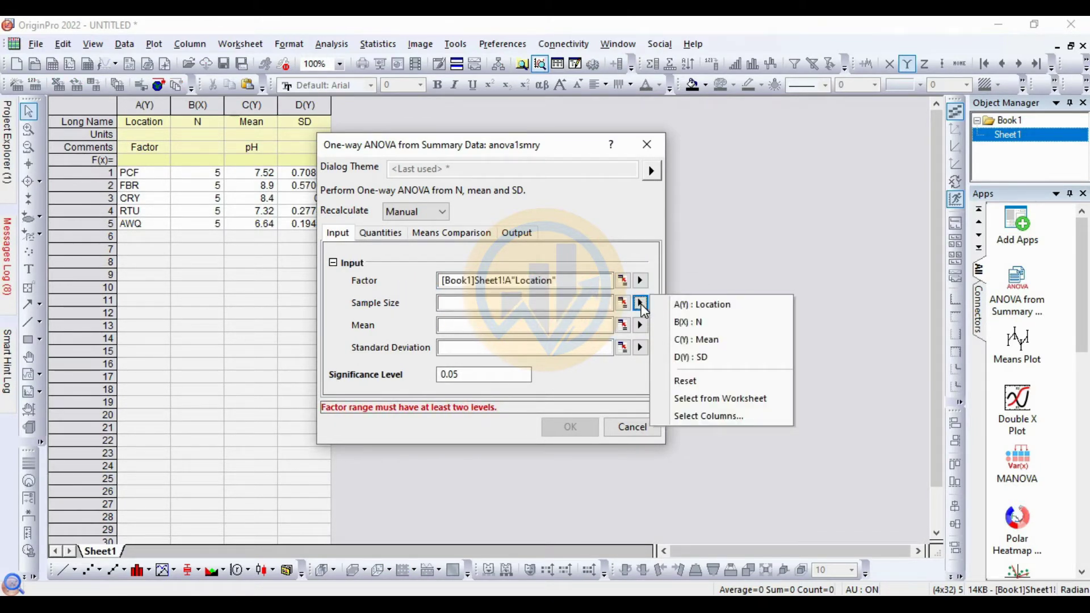
click(698, 326)
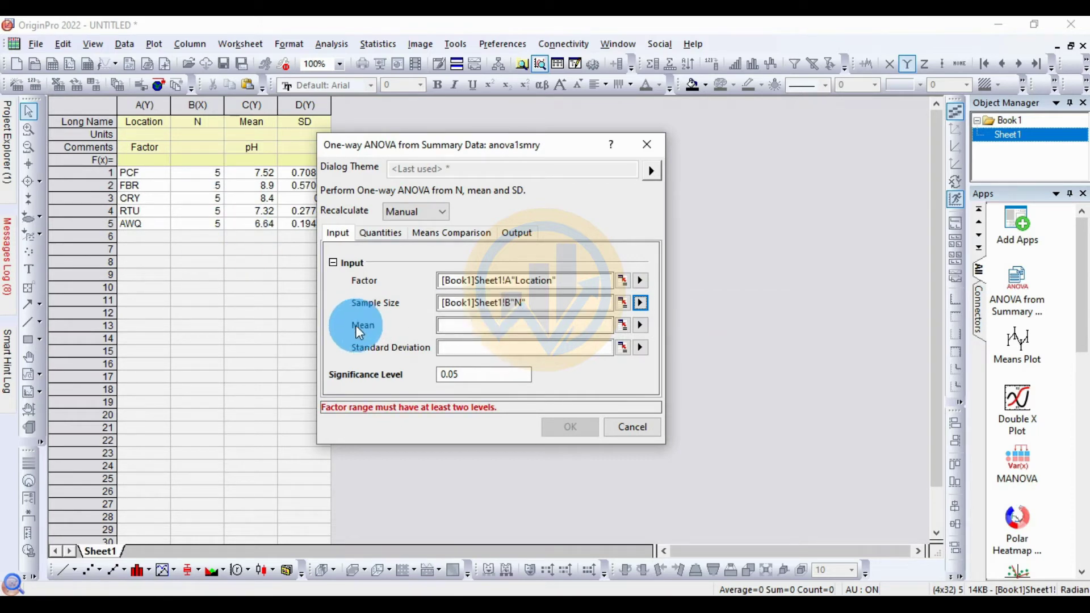
Choose Mean as the group means and SD as standard deviation, then review the Quantities tab.
click(640, 326)
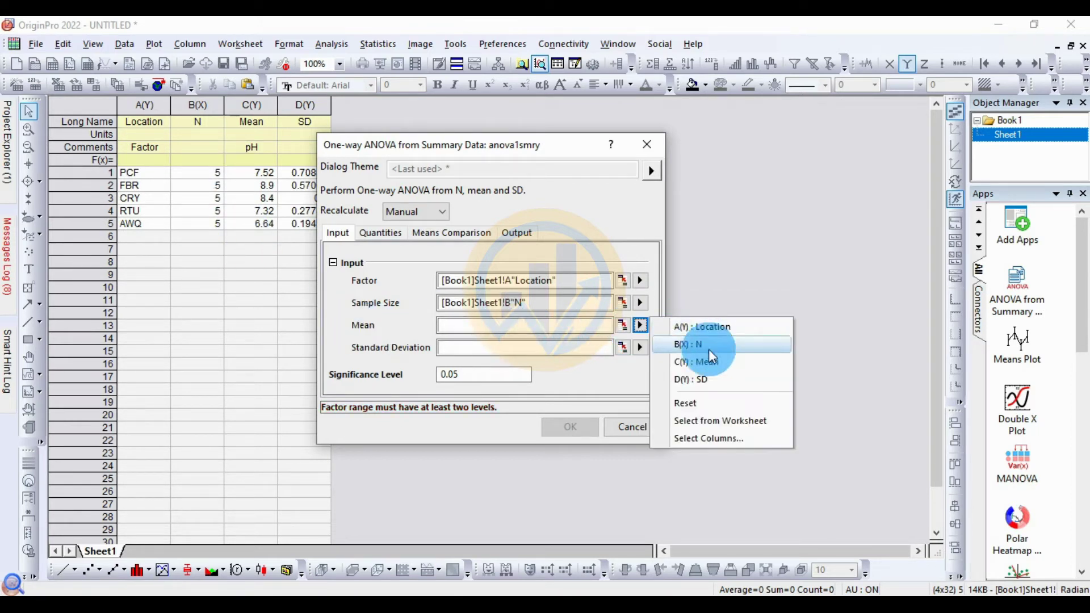
click(699, 362)
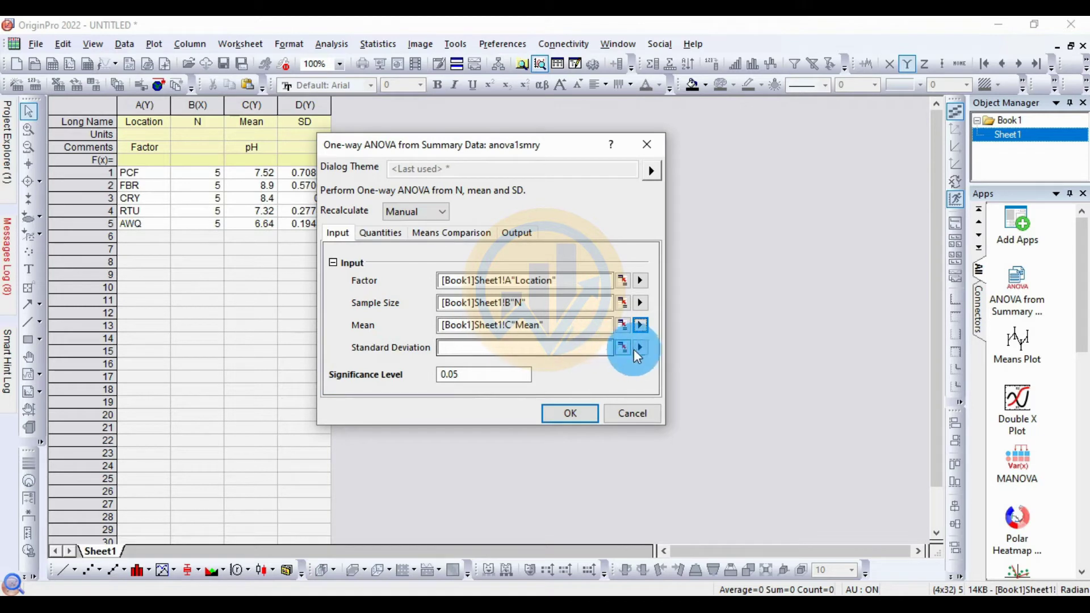
click(640, 348)
click(719, 404)
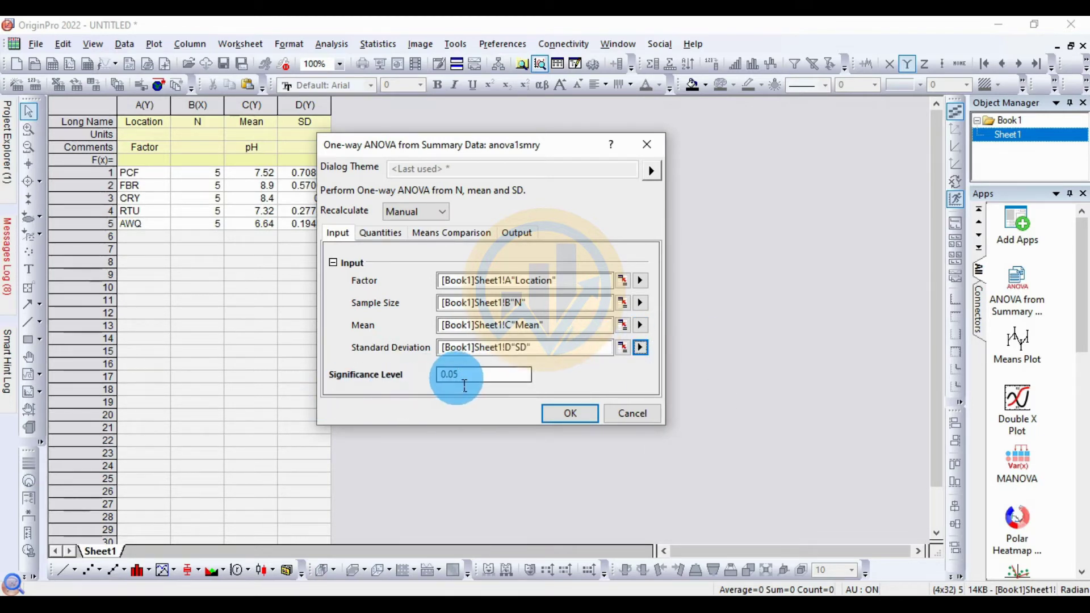
click(347, 237)
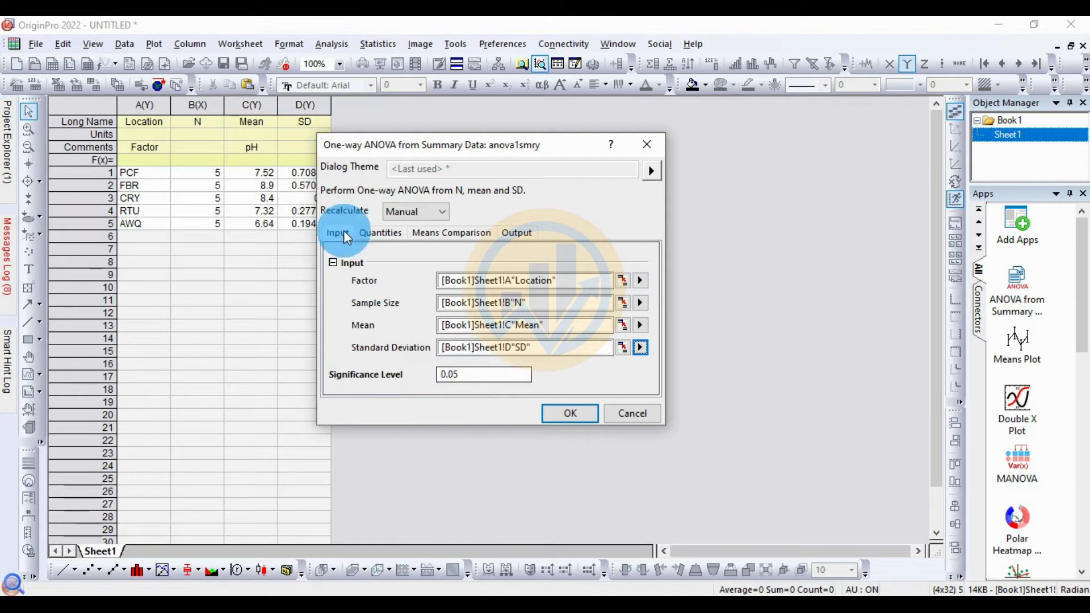
click(381, 232)
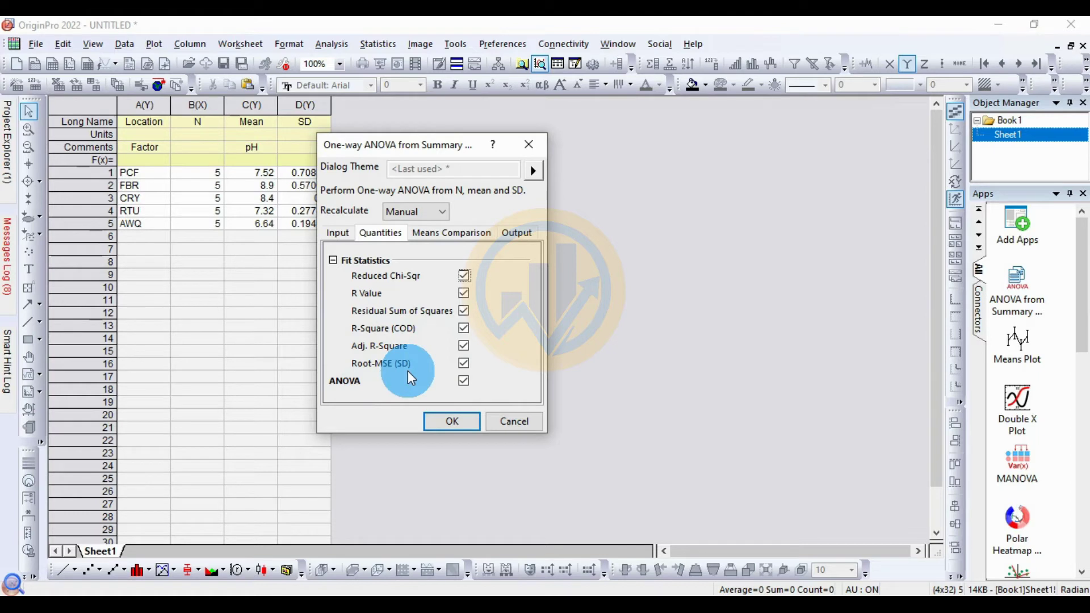
Keep Tukey checked under Means Comparison and run the ANOVA to generate the report.
click(439, 234)
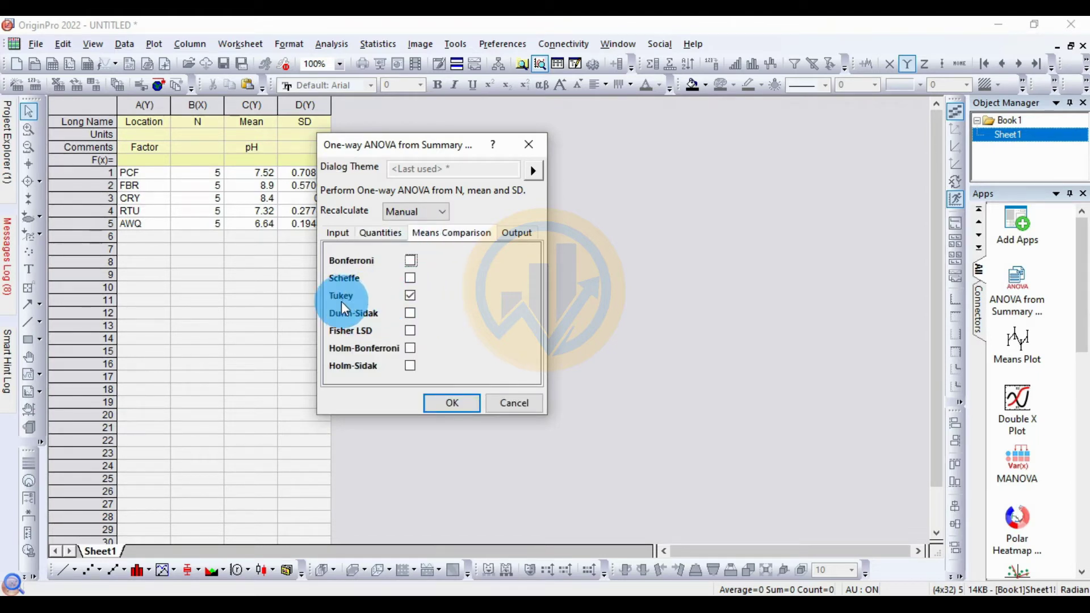
click(452, 403)
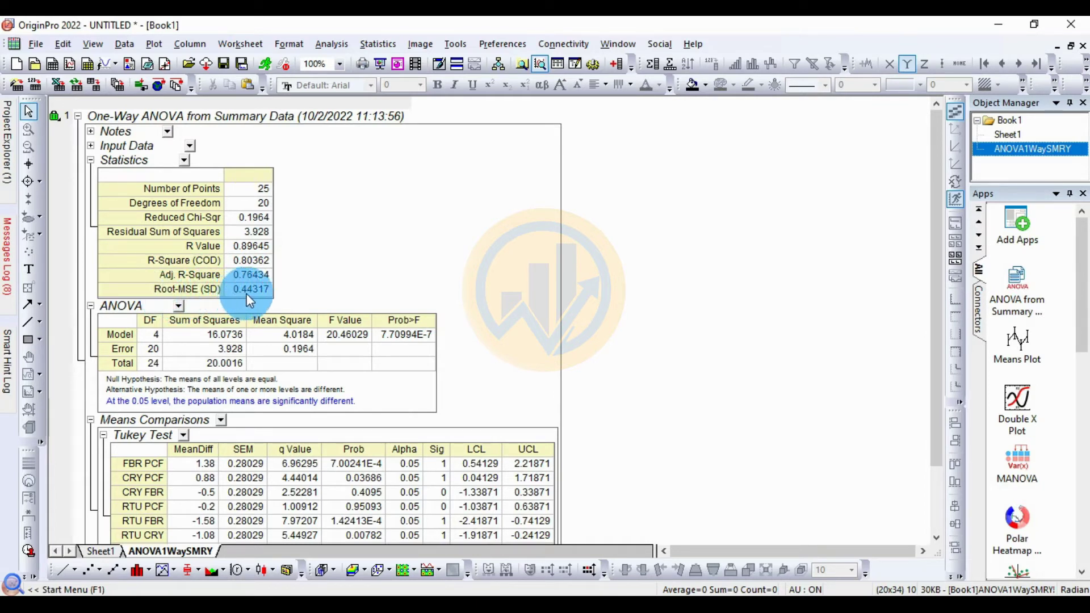
Copy the Prob>F value 7.70994E-7 and bring up the Scientific Notation to Number page in Chrome.
scroll(258, 317, down, 1)
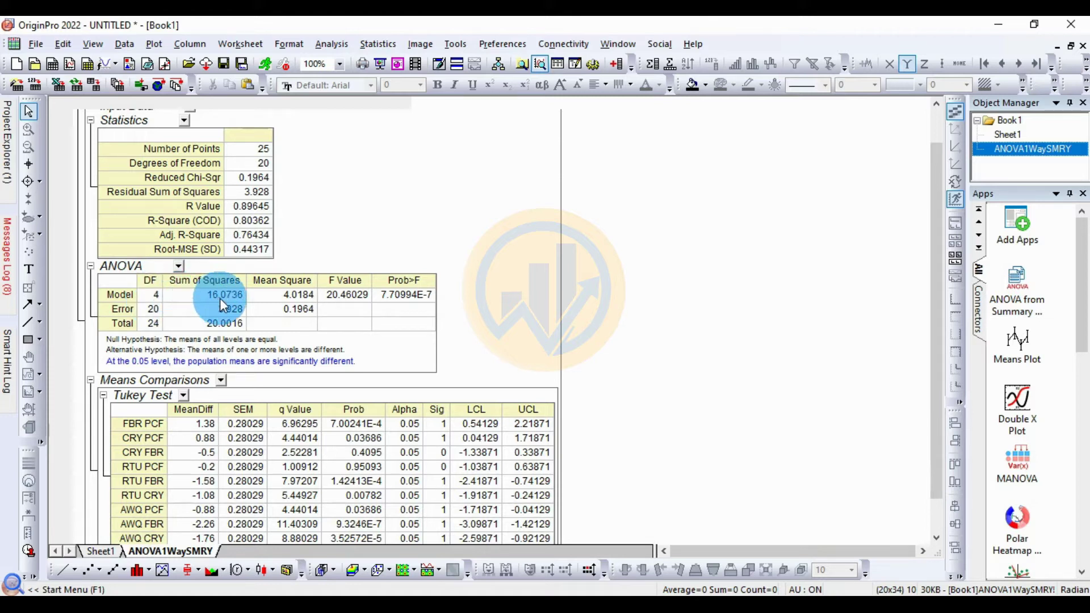
click(404, 295)
right_click(405, 294)
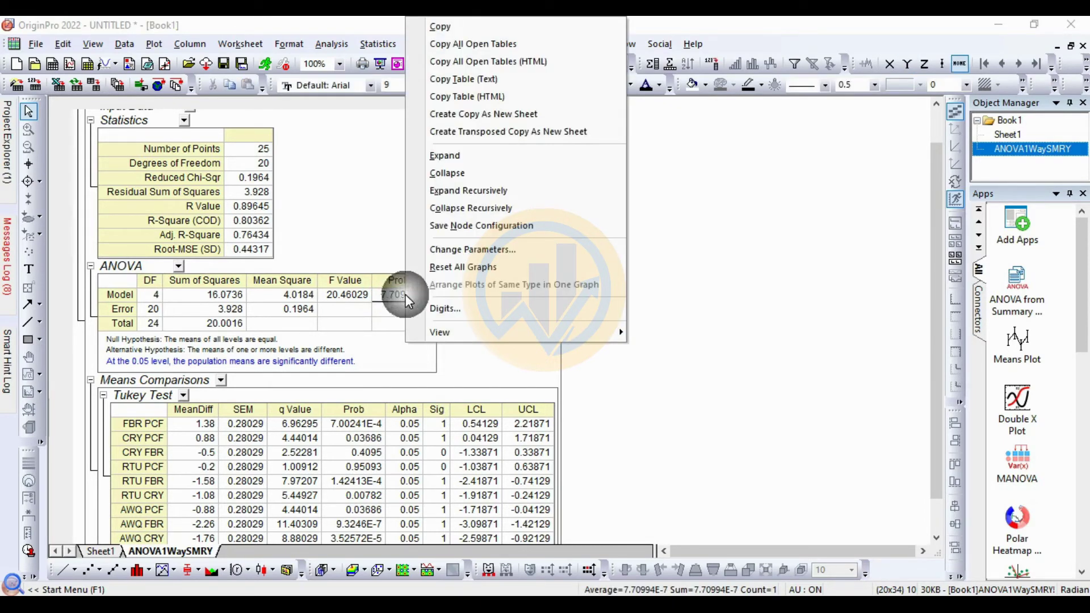
click(449, 26)
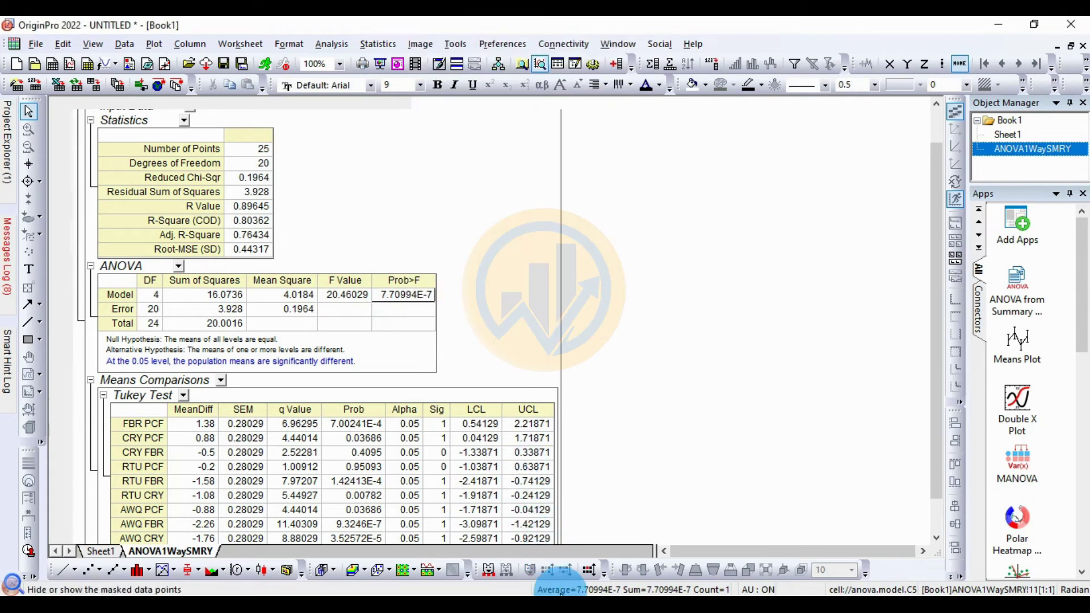
key(alt+Tab)
click(121, 24)
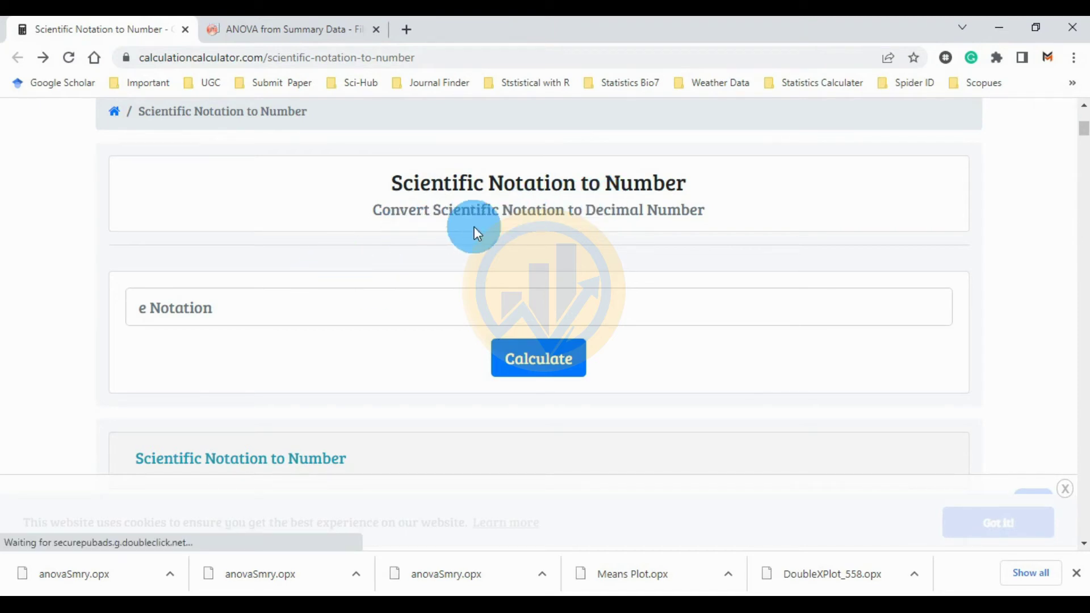
Paste 7.70994E-7 into e Notation, change E to lowercase e, calculate, then return to OriginPro.
click(237, 312)
right_click(190, 310)
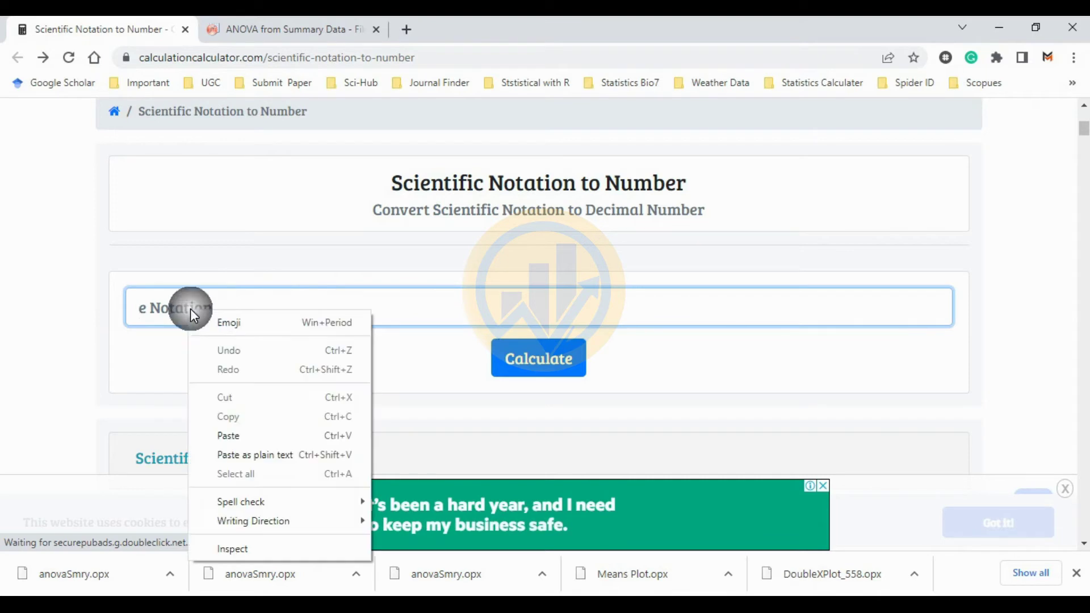
click(241, 434)
click(206, 322)
key(BackSpace)
text(e-7)
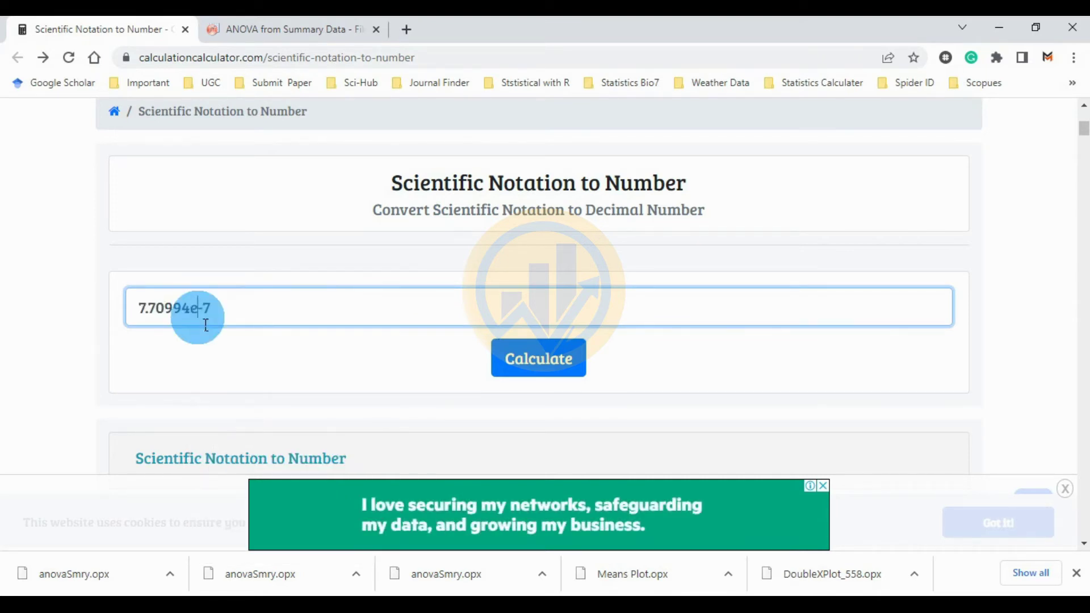
click(536, 361)
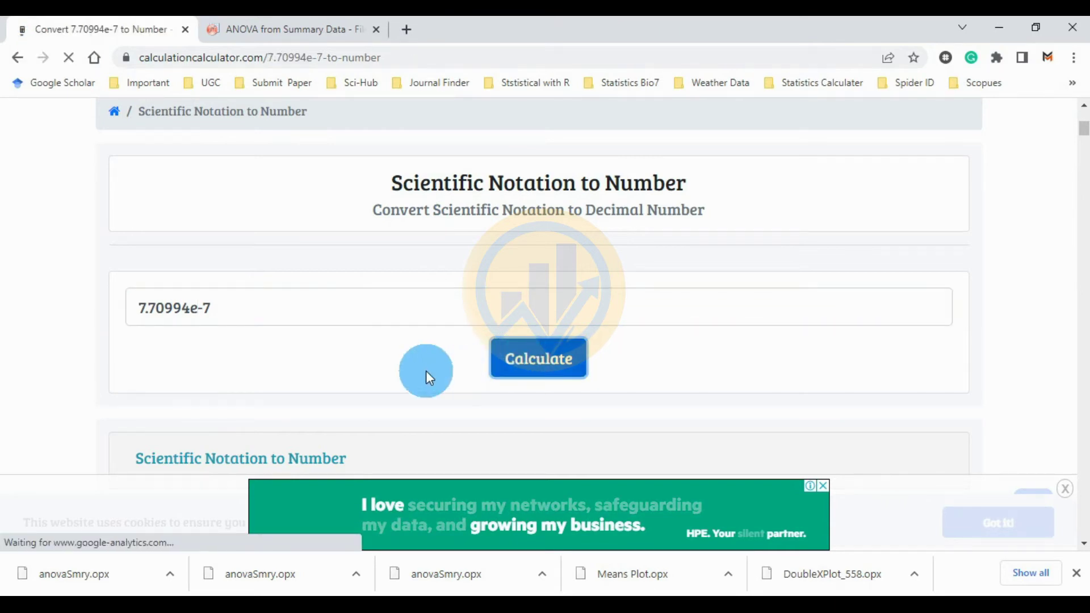
scroll(426, 370, down, 3)
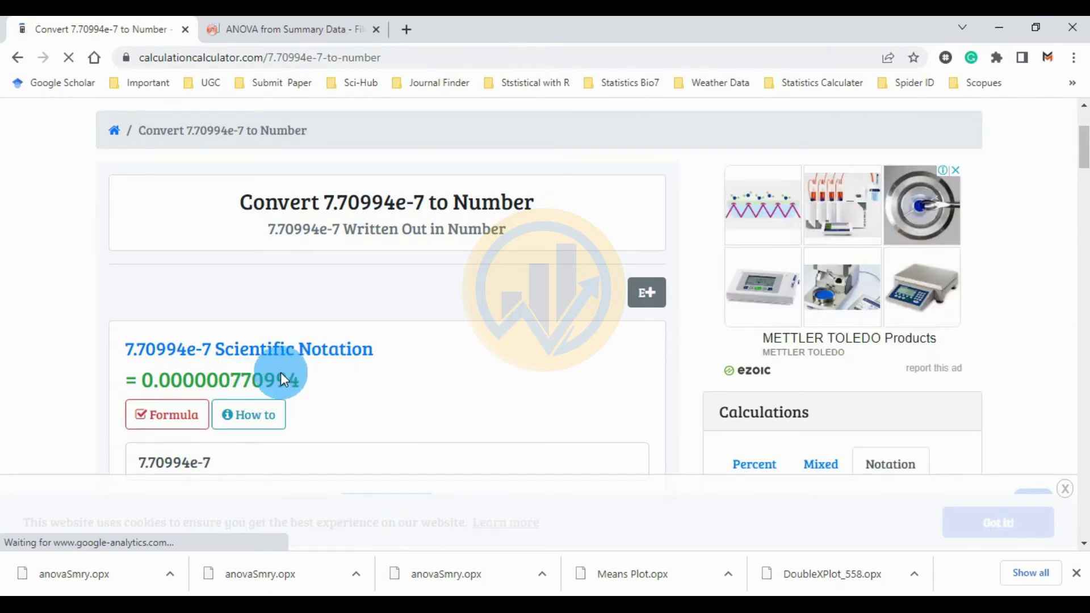
click(652, 567)
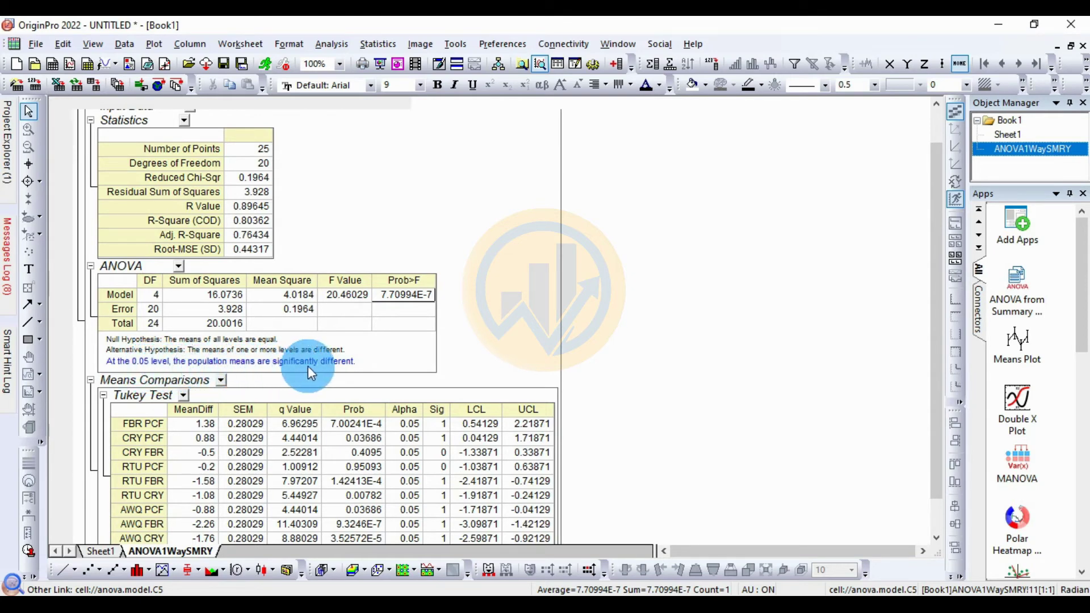
scroll(348, 372, down, 2)
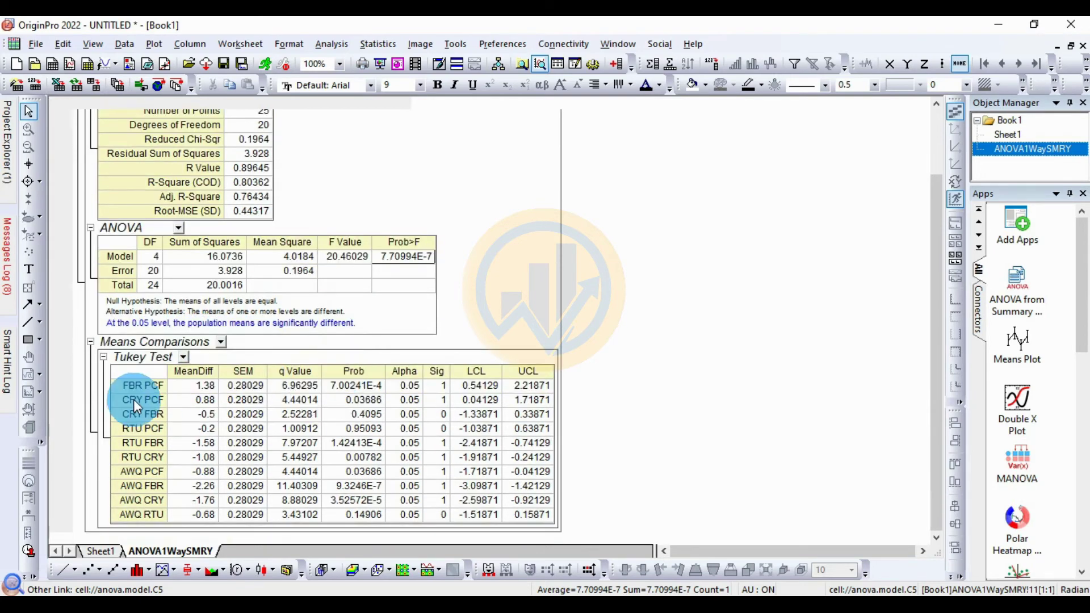